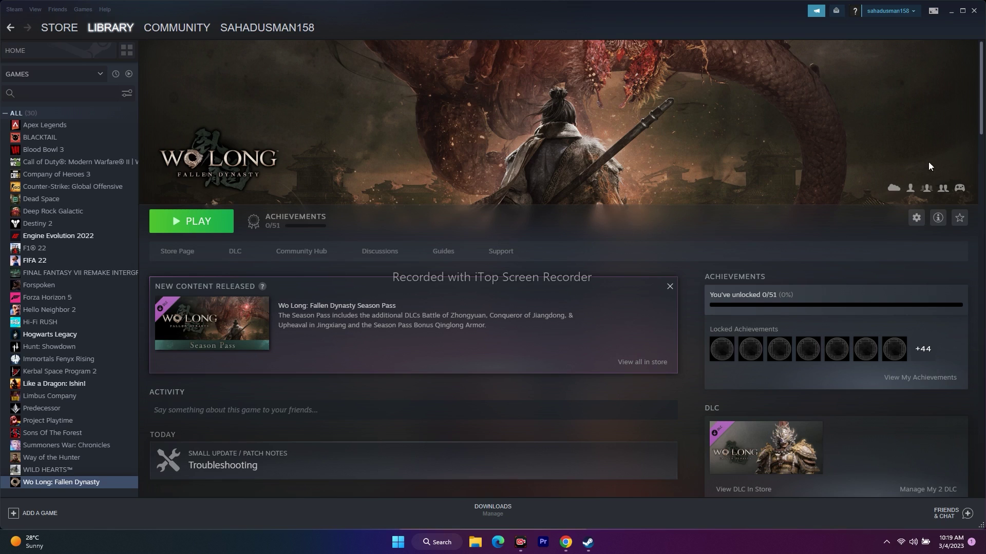
# Minimize Steam so the Windows desktop and its shortcuts are visible.
pyautogui.click(952, 11)
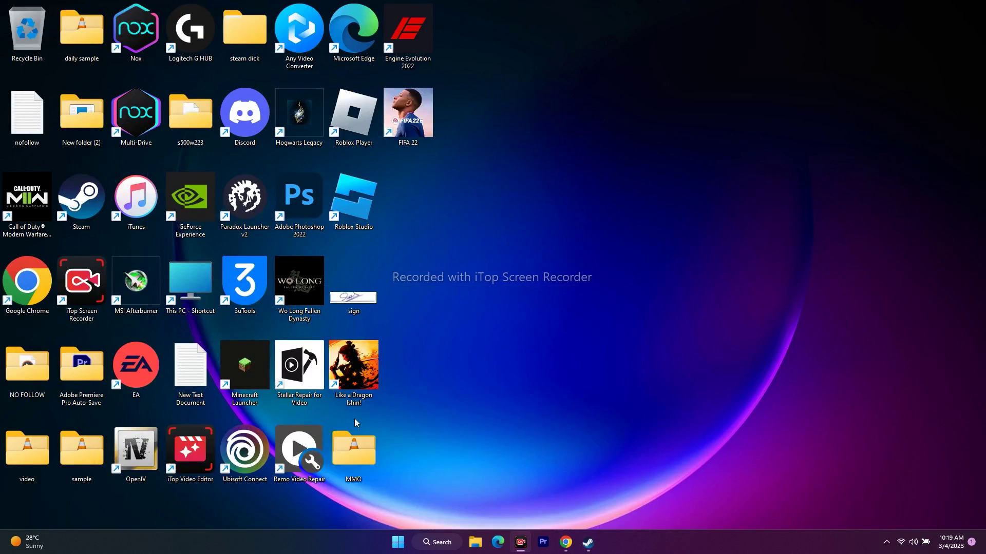
# Reach the Graphics settings page via Start search and begin browsing for a desktop app.
pyautogui.click(425, 542)
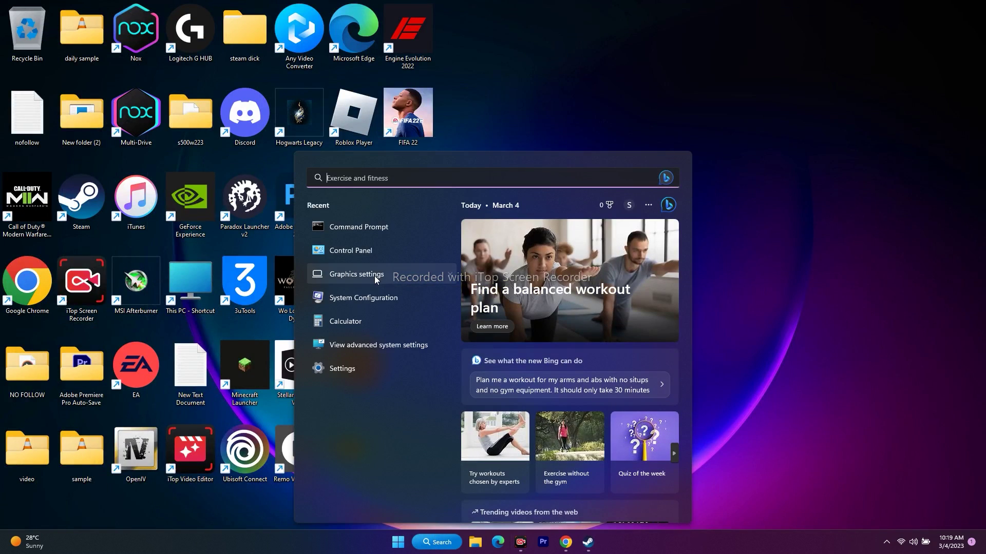
pyautogui.click(374, 275)
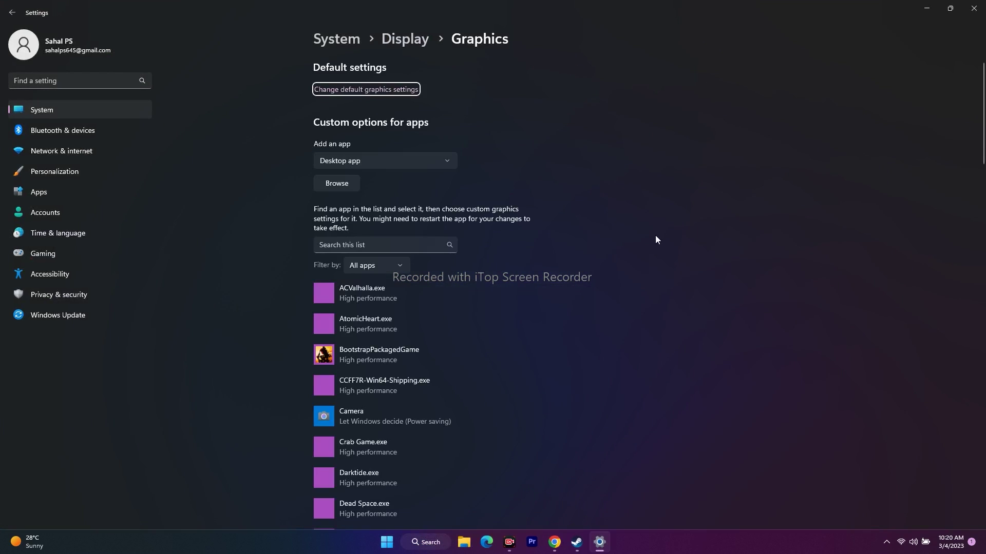
pyautogui.scroll(-1, 655, 235)
pyautogui.scroll(-1, 656, 235)
pyautogui.scroll(-3, 656, 235)
pyautogui.scroll(-3, 656, 234)
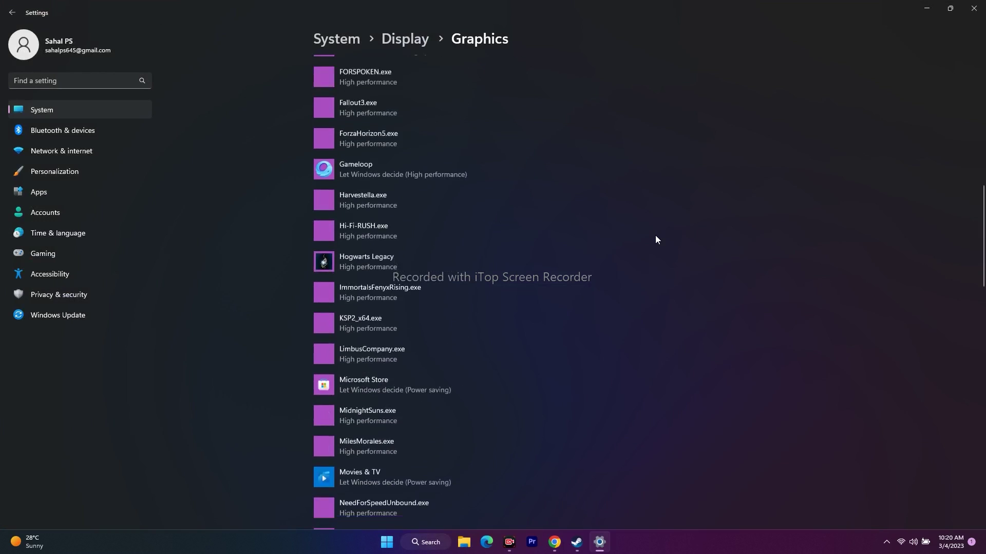
pyautogui.scroll(-2, 656, 240)
pyautogui.scroll(3, 655, 239)
pyautogui.scroll(5, 655, 240)
pyautogui.scroll(2, 656, 240)
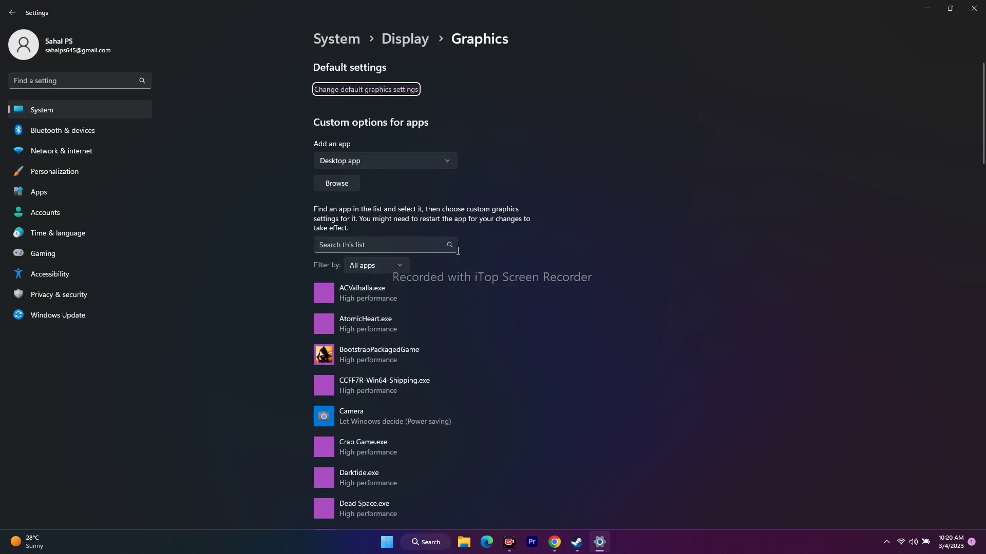
pyautogui.click(339, 183)
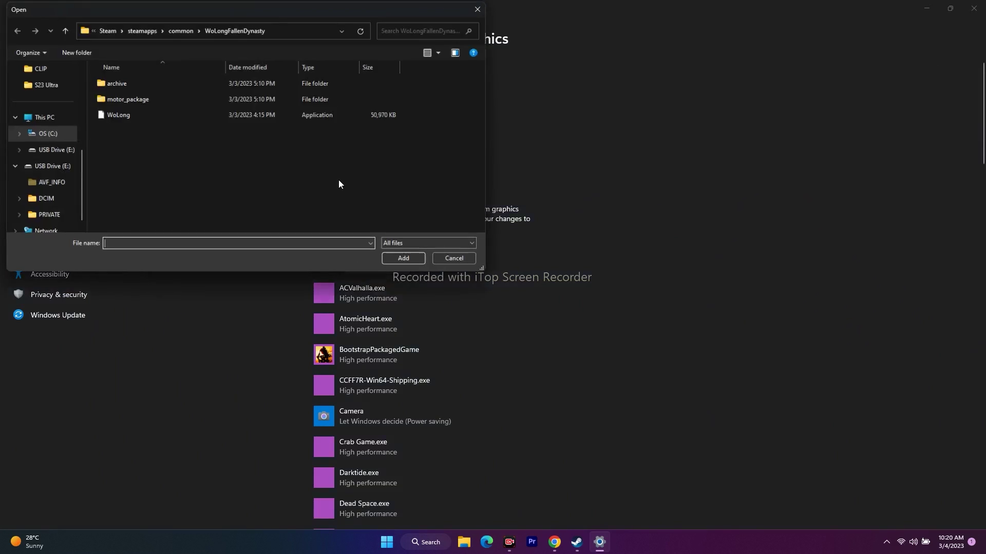
# Navigate the file picker to C: > Program Files (x86) > Steam > steamapps > common.
pyautogui.click(51, 125)
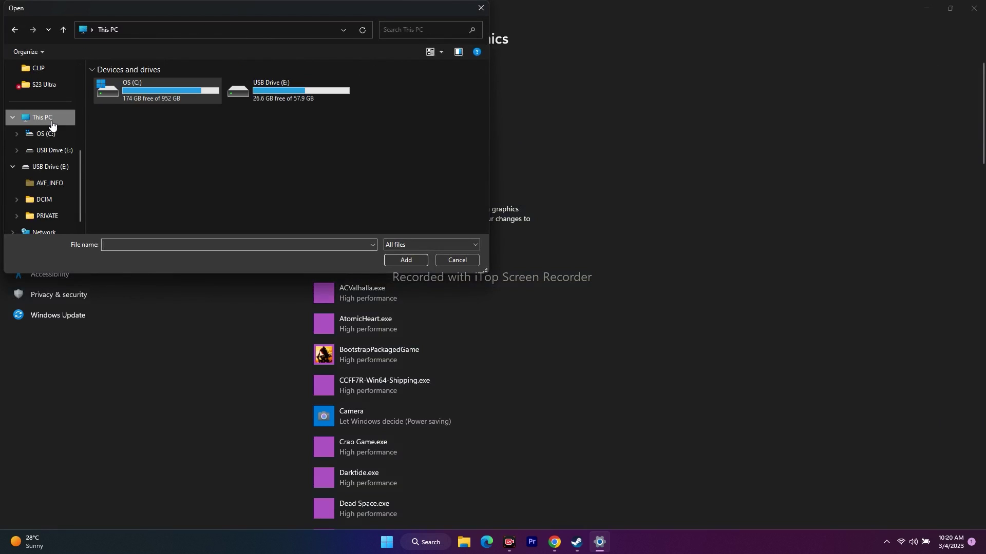
pyautogui.doubleClick(146, 93)
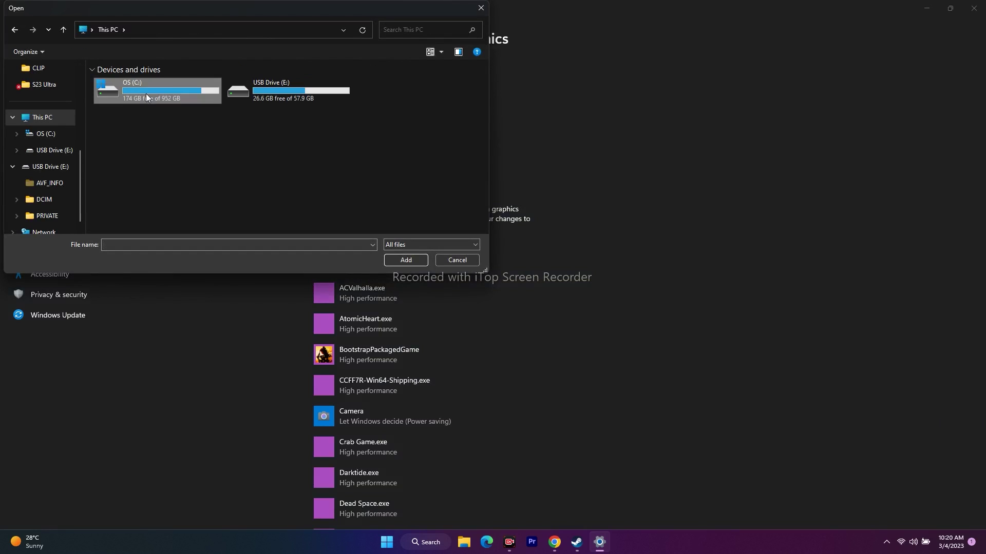
pyautogui.scroll(-1, 154, 164)
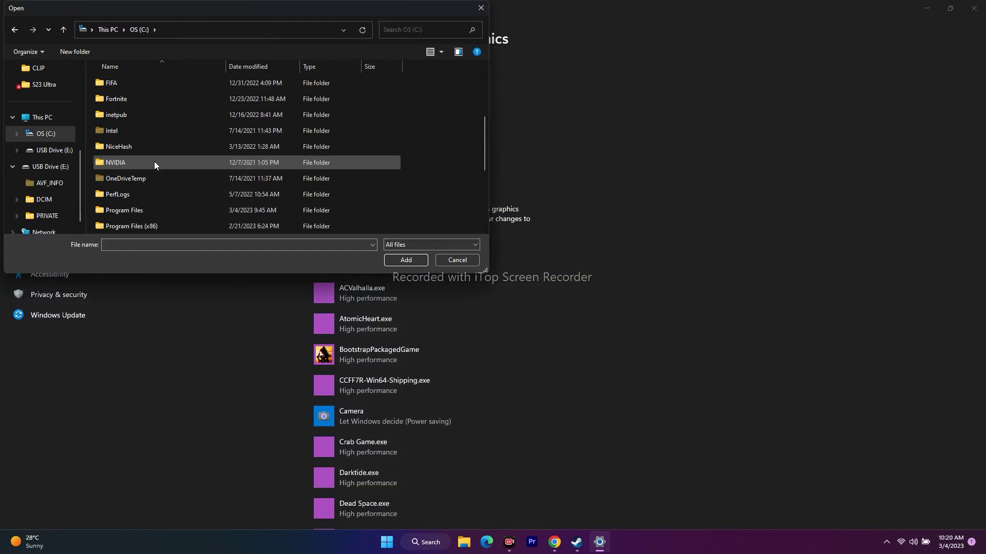
pyautogui.scroll(-1, 154, 163)
pyautogui.doubleClick(150, 178)
pyautogui.scroll(-1, 150, 165)
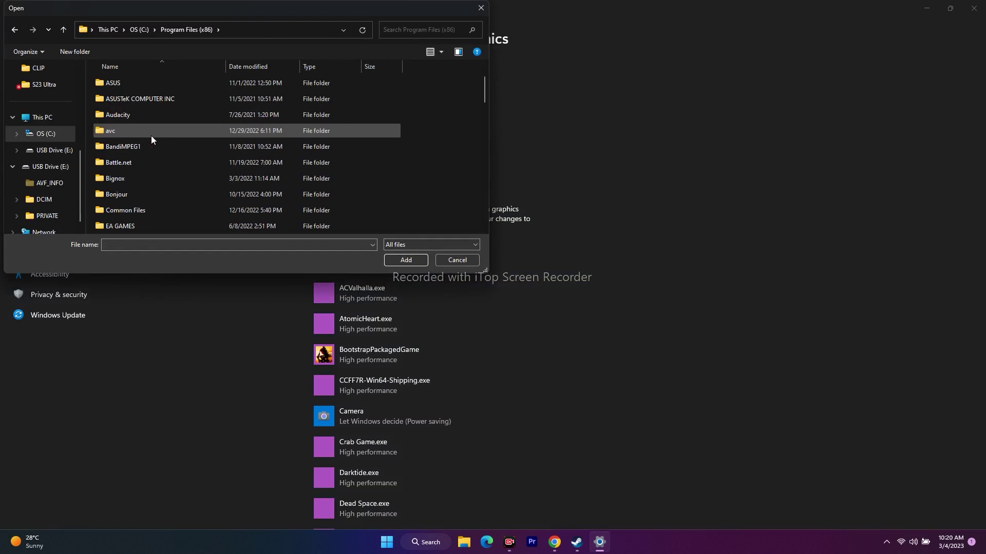
pyautogui.scroll(-2, 151, 138)
pyautogui.scroll(-2, 152, 139)
pyautogui.scroll(-1, 152, 148)
pyautogui.scroll(-2, 152, 171)
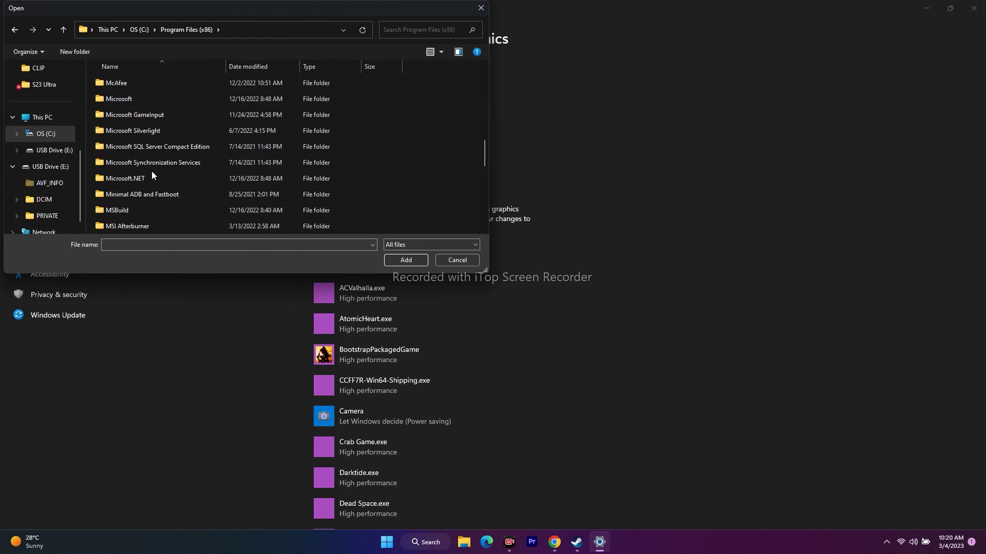
pyautogui.scroll(-2, 152, 171)
pyautogui.scroll(-2, 152, 171)
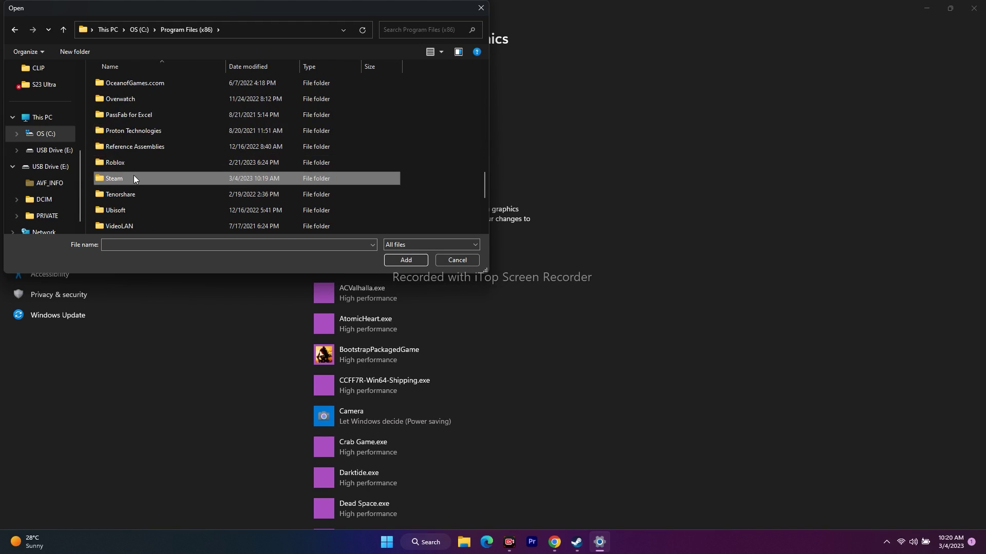
pyautogui.click(133, 178)
pyautogui.doubleClick(167, 180)
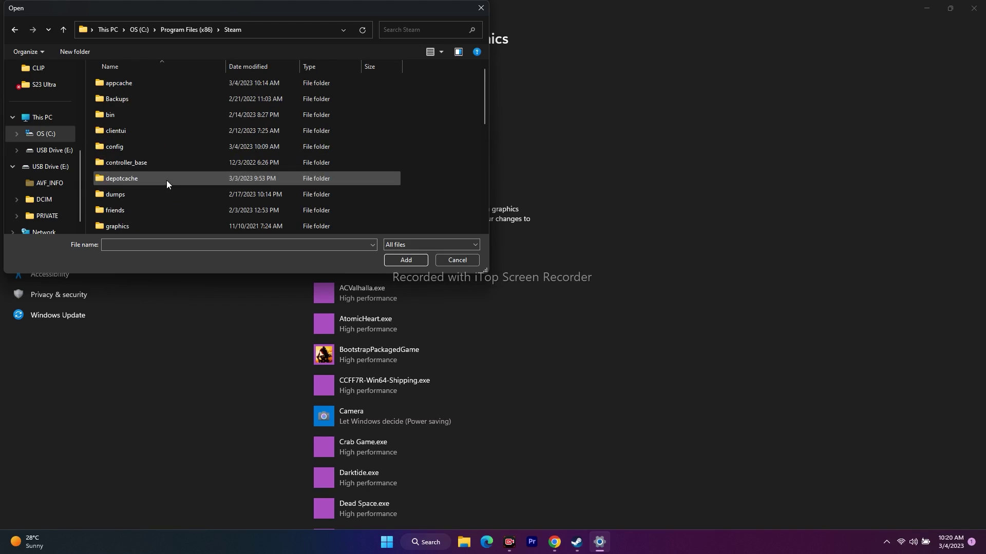
pyautogui.scroll(-5, 170, 142)
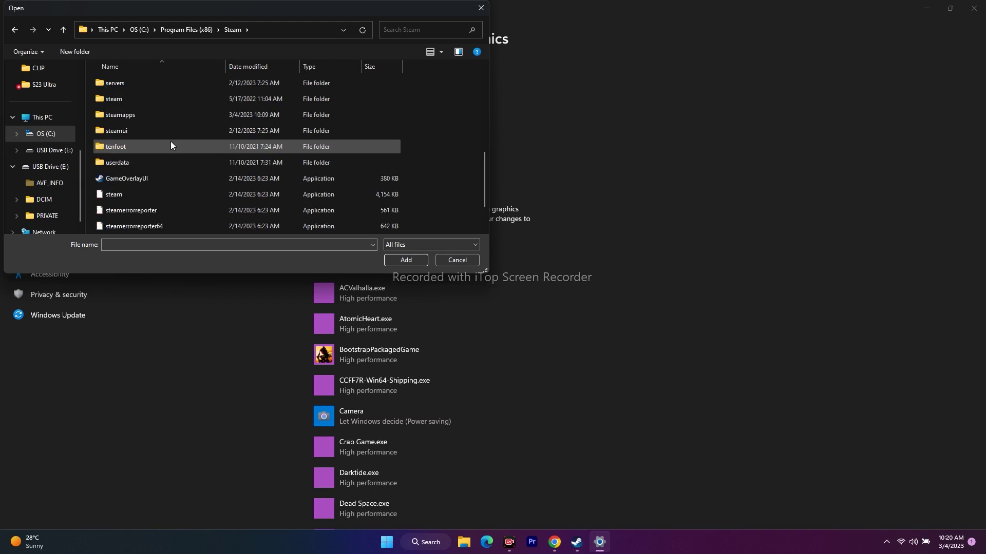
pyautogui.doubleClick(150, 114)
pyautogui.doubleClick(139, 81)
pyautogui.scroll(-5, 150, 170)
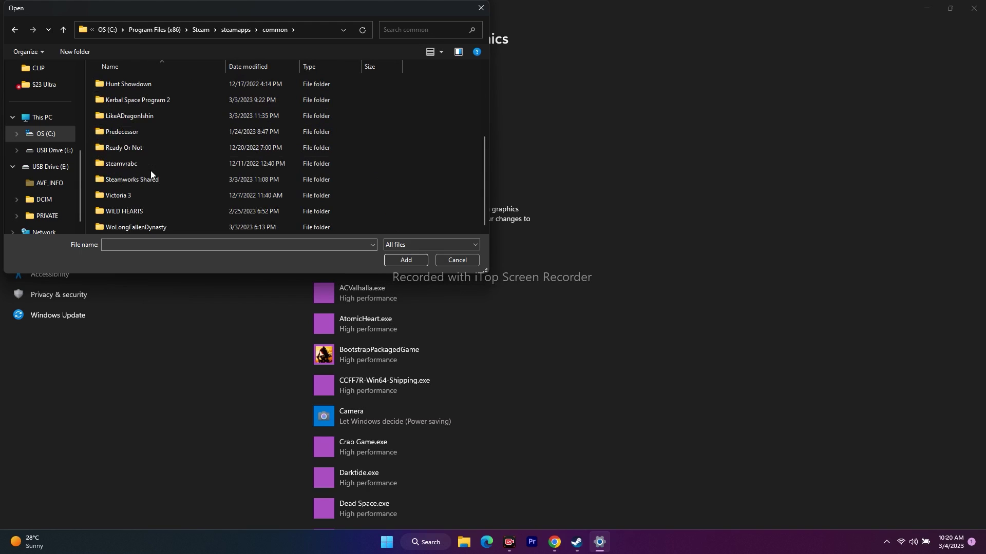
# Select the WoLong application inside the WoLongFallenDynasty folder and leave the picker.
pyautogui.doubleClick(141, 227)
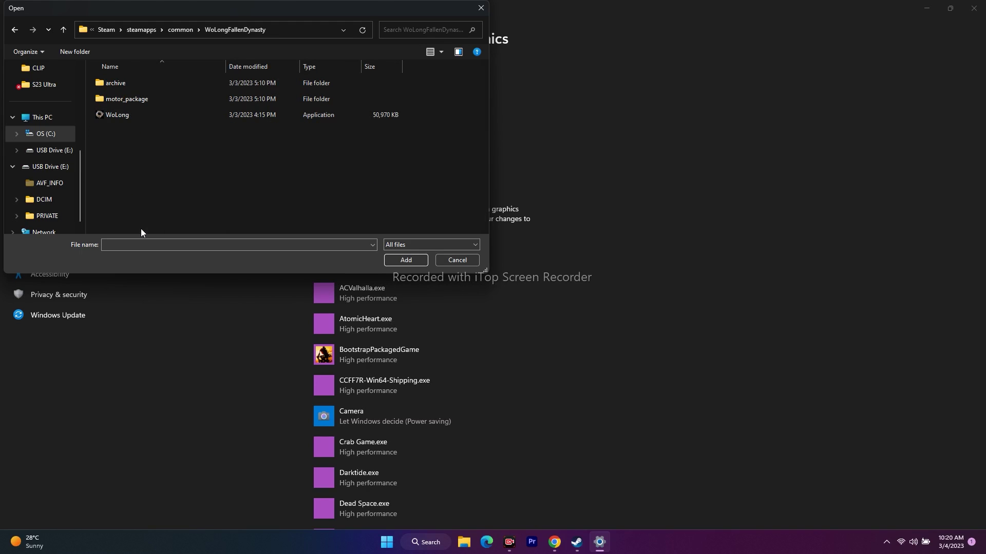
pyautogui.click(123, 114)
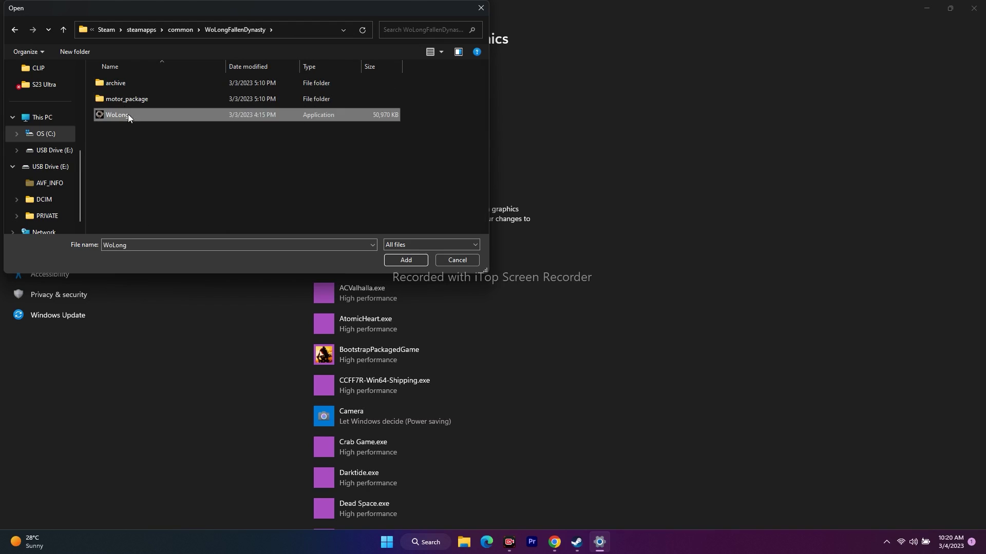
pyautogui.click(457, 261)
pyautogui.scroll(-3, 556, 271)
pyautogui.scroll(-2, 555, 271)
pyautogui.scroll(-2, 555, 271)
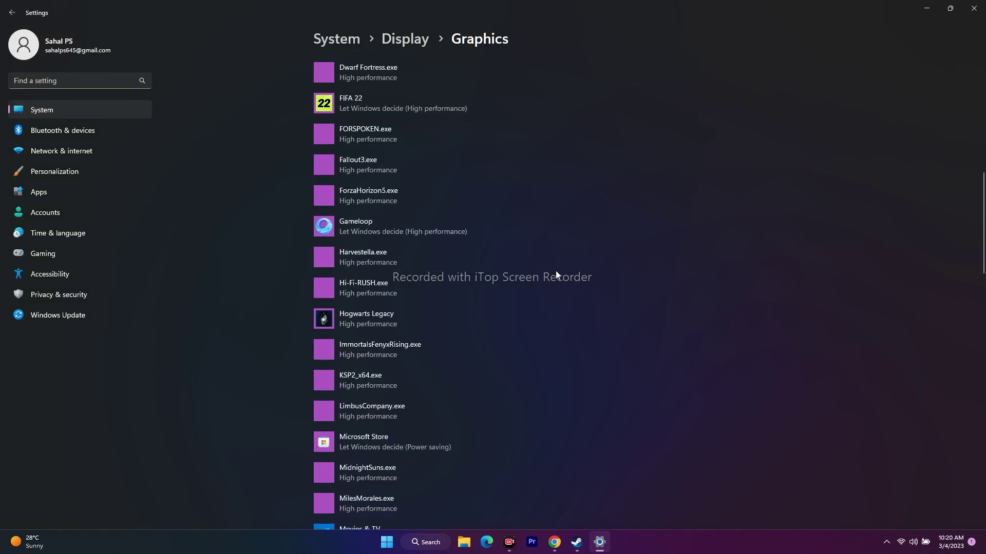
pyautogui.scroll(-2, 555, 275)
pyautogui.scroll(-2, 556, 275)
pyautogui.scroll(-1, 556, 275)
pyautogui.scroll(-2, 556, 274)
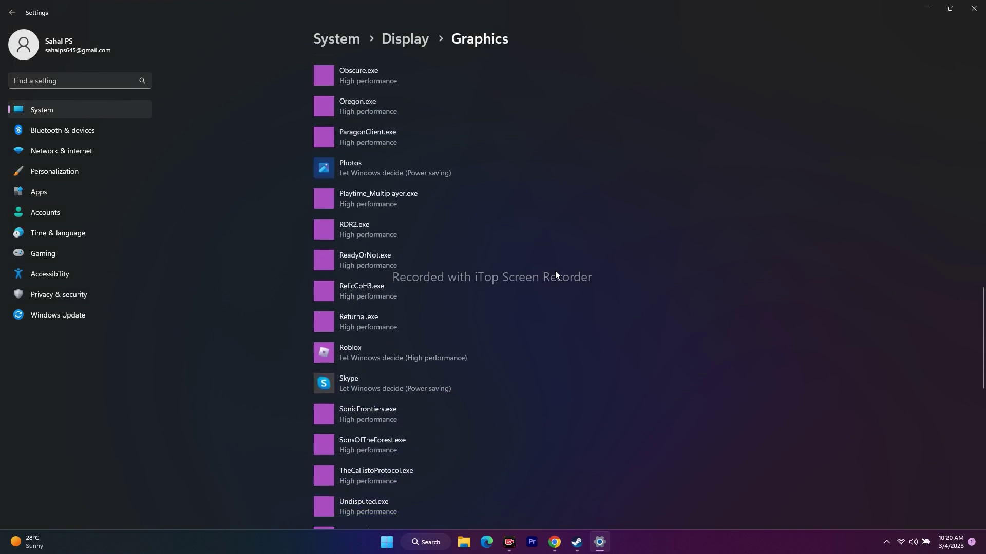
pyautogui.scroll(-2, 556, 273)
pyautogui.scroll(-2, 555, 270)
pyautogui.scroll(-2, 555, 271)
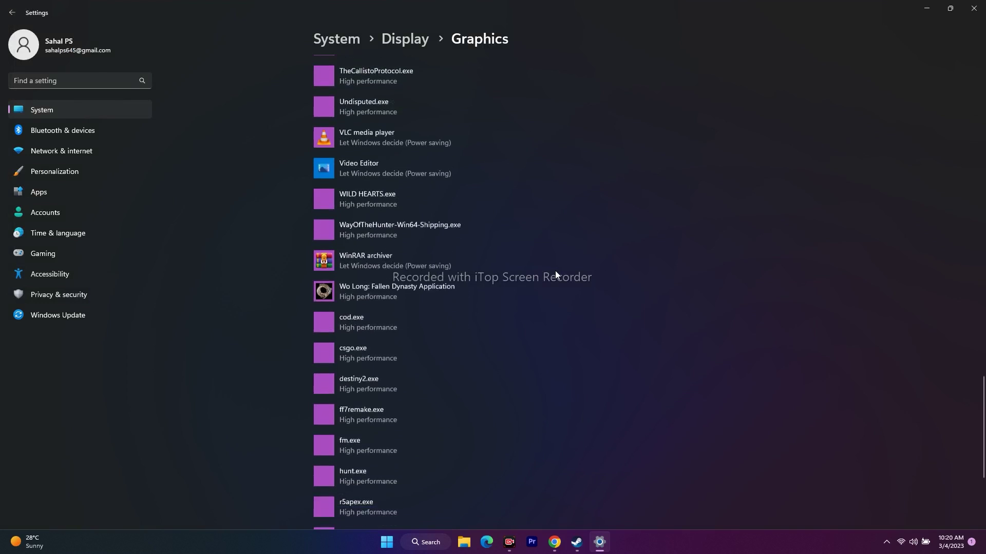
pyautogui.scroll(-2, 556, 270)
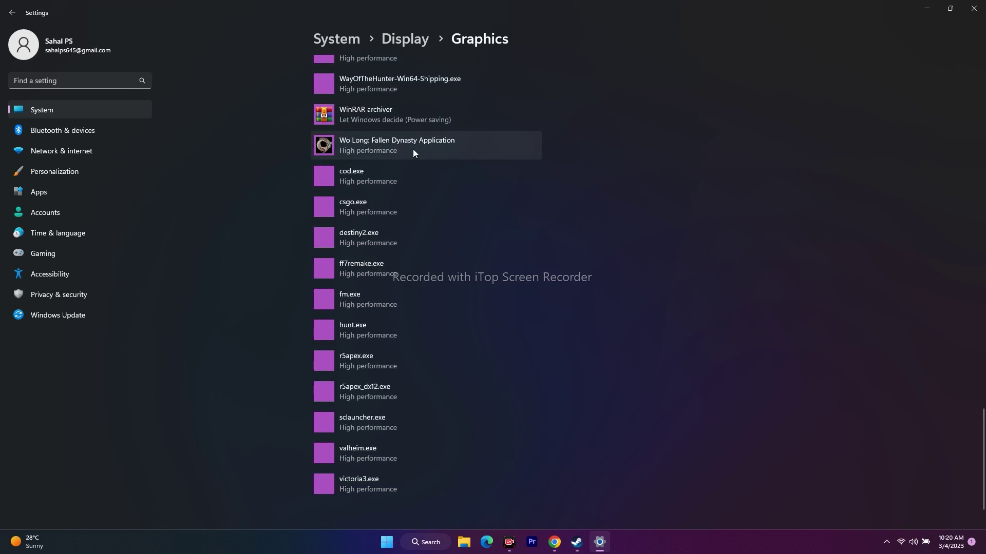
# Save High performance as Wo Long's graphics preference, close Settings and return to Steam.
pyautogui.click(432, 145)
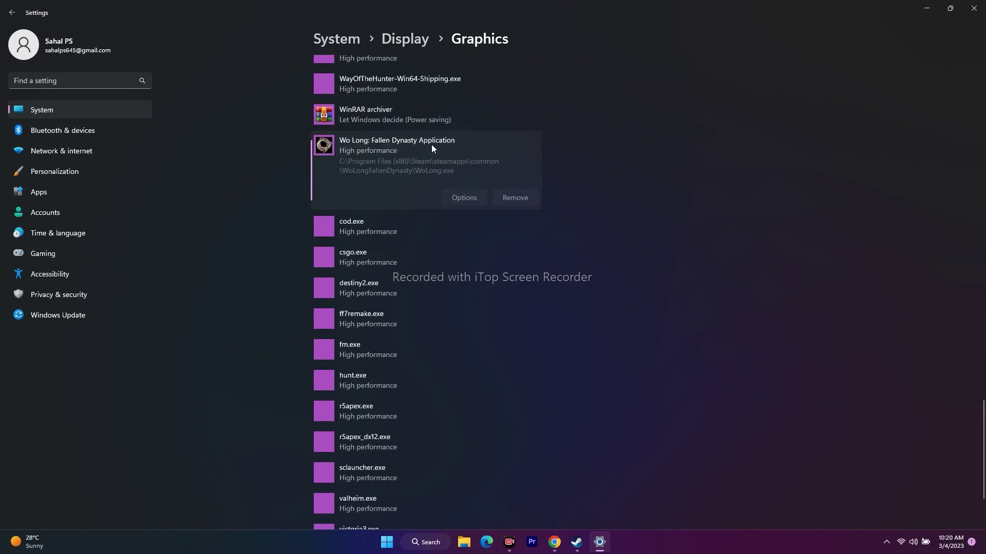
pyautogui.click(465, 199)
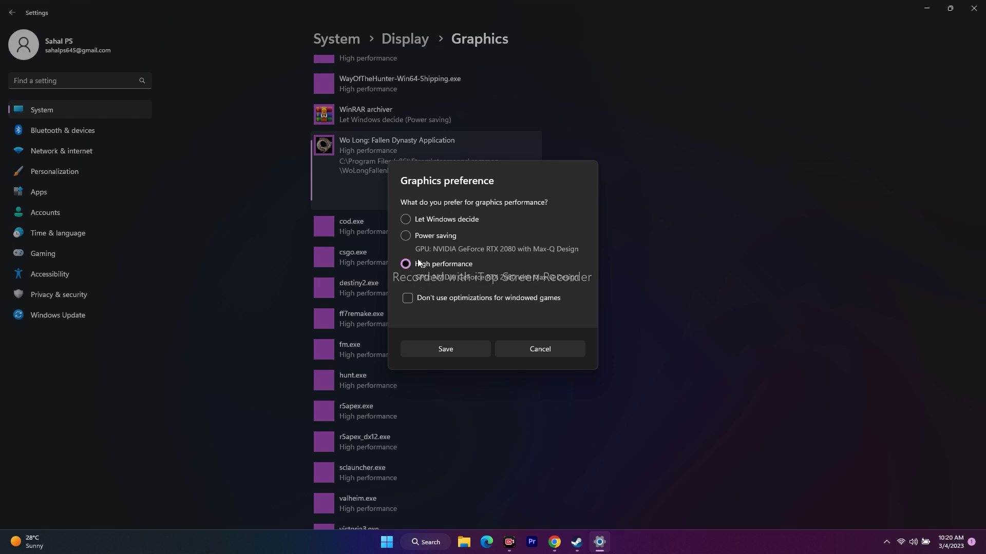
pyautogui.click(468, 349)
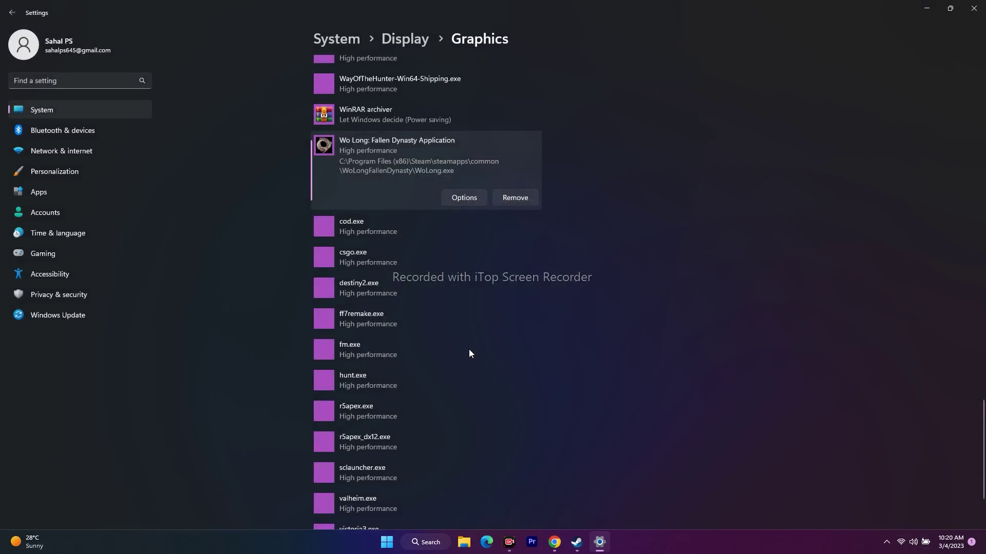
pyautogui.click(974, 8)
pyautogui.click(587, 542)
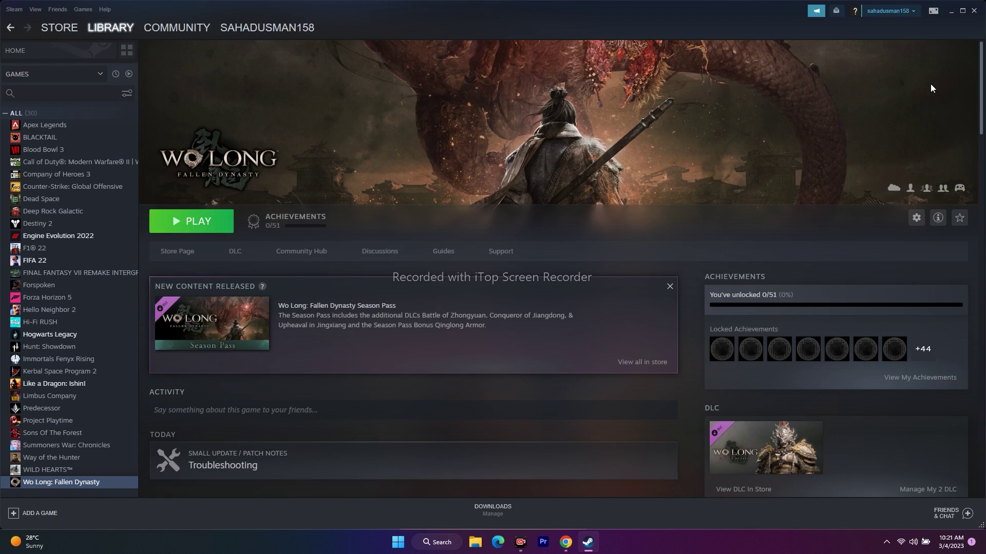
# Bring up Device Manager from the Start quick menu with Display adapters expanded.
pyautogui.click(951, 13)
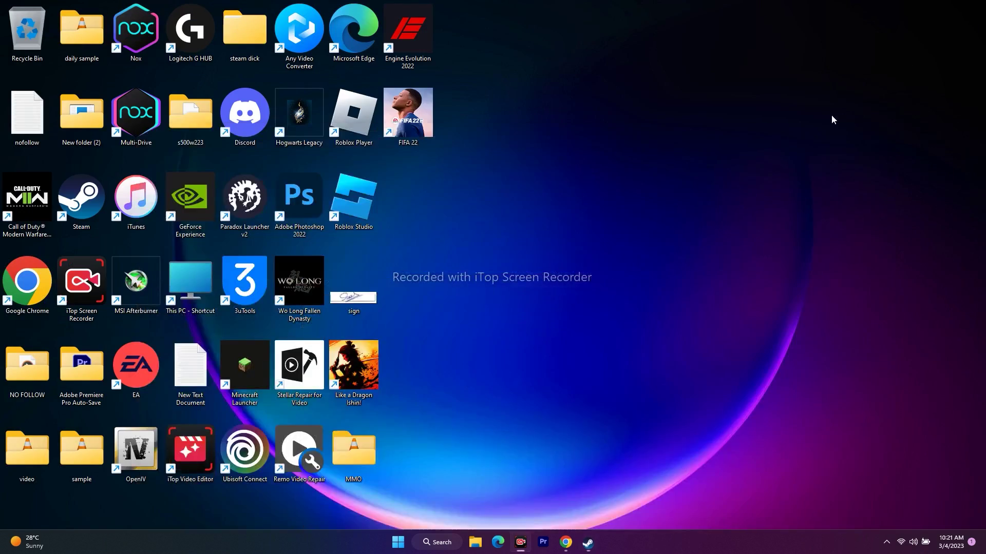
pyautogui.rightClick(398, 543)
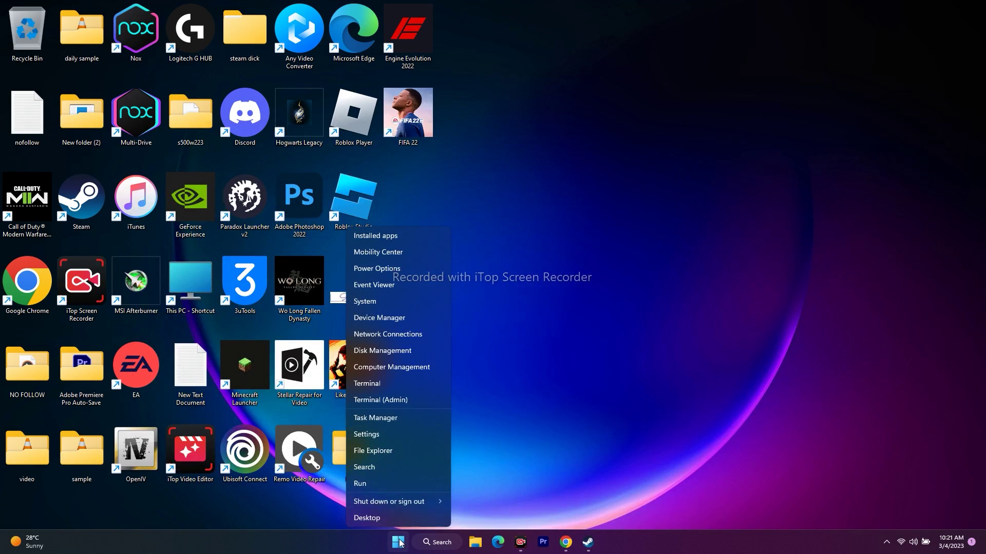
pyautogui.click(395, 321)
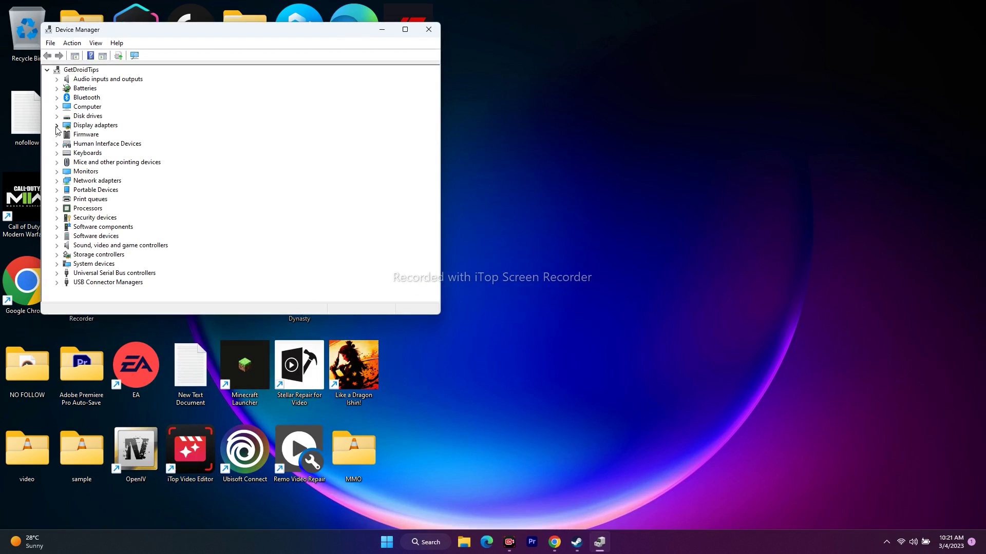
pyautogui.click(57, 125)
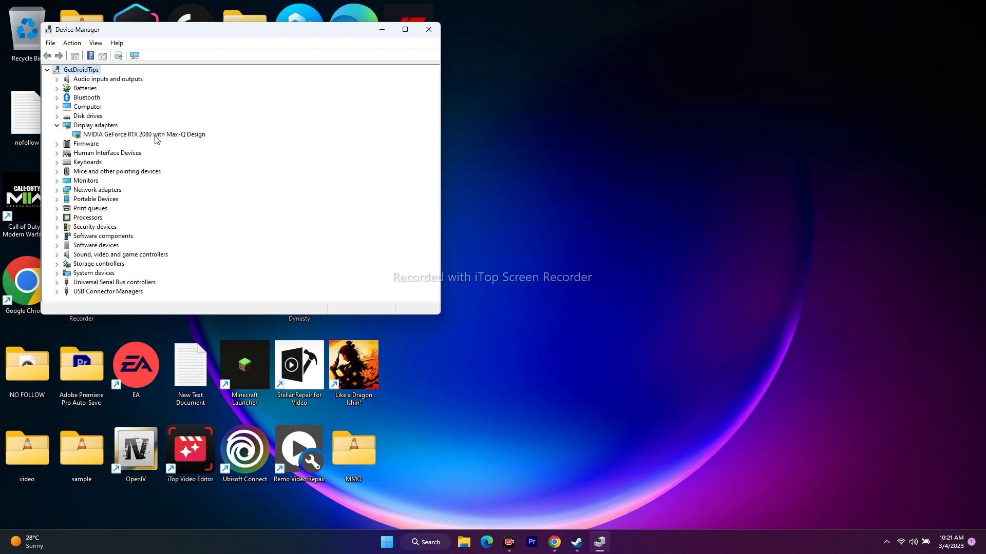
# Search automatically for a newer NVIDIA GeForce RTX 2080 Max-Q driver, confirm it is current, and close Device Manager.
pyautogui.rightClick(156, 138)
pyautogui.click(175, 143)
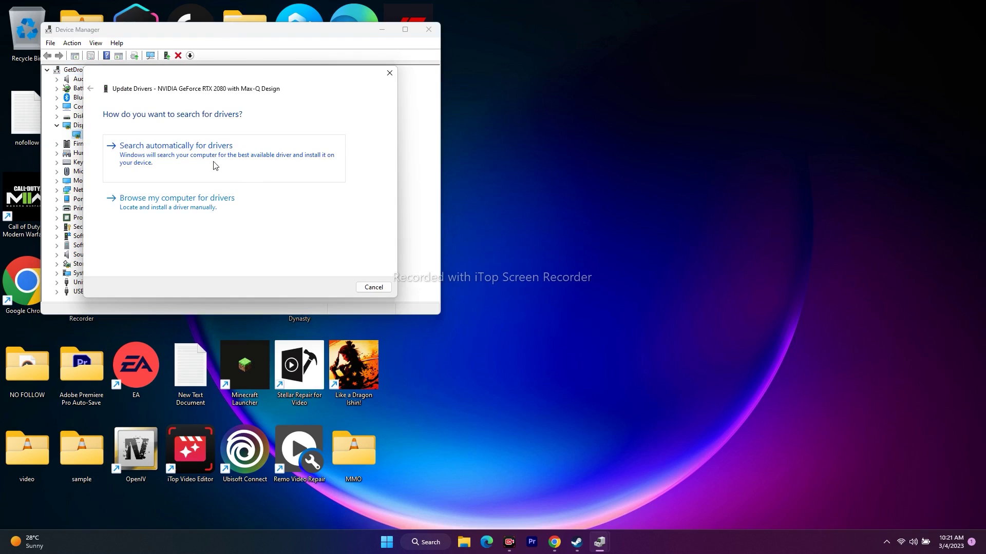
pyautogui.click(199, 156)
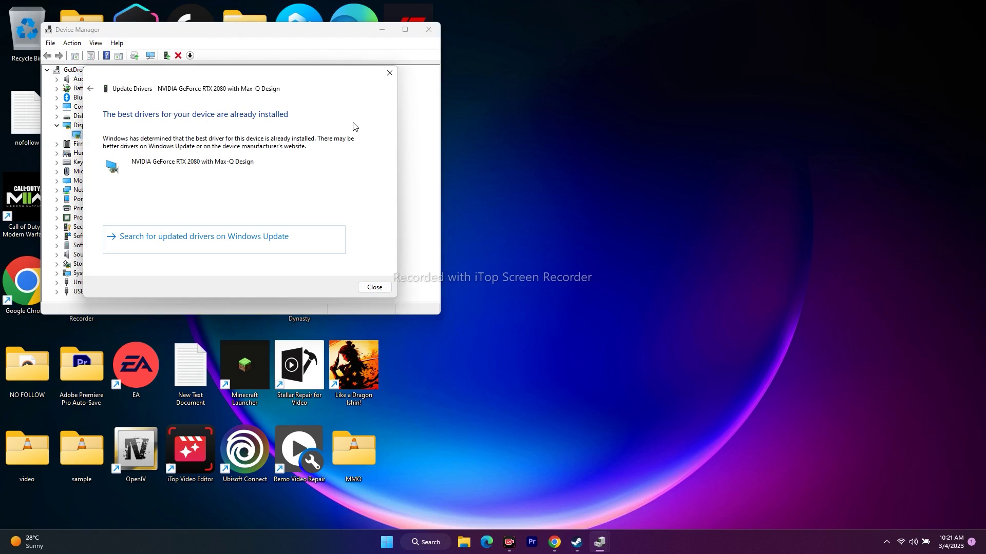
pyautogui.click(389, 73)
pyautogui.click(57, 126)
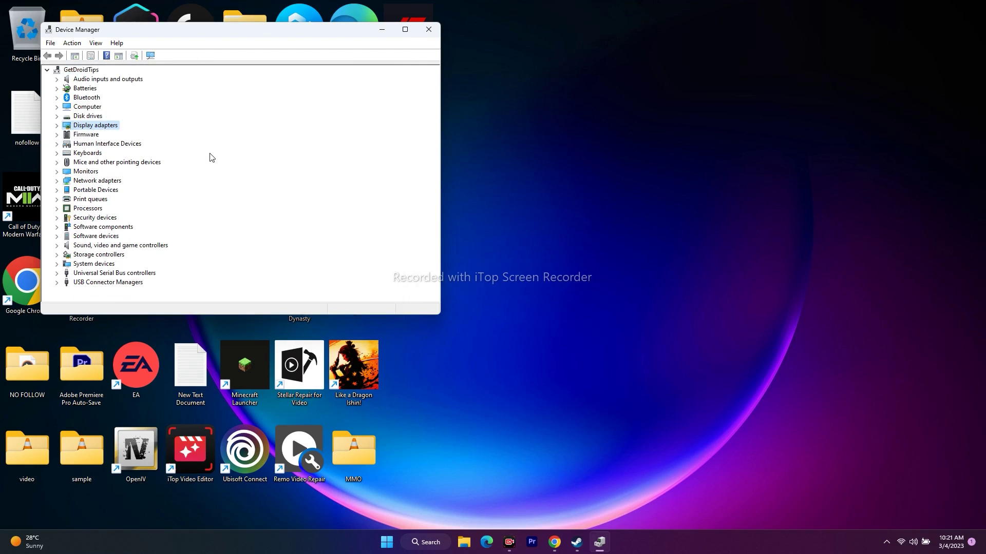
pyautogui.click(428, 31)
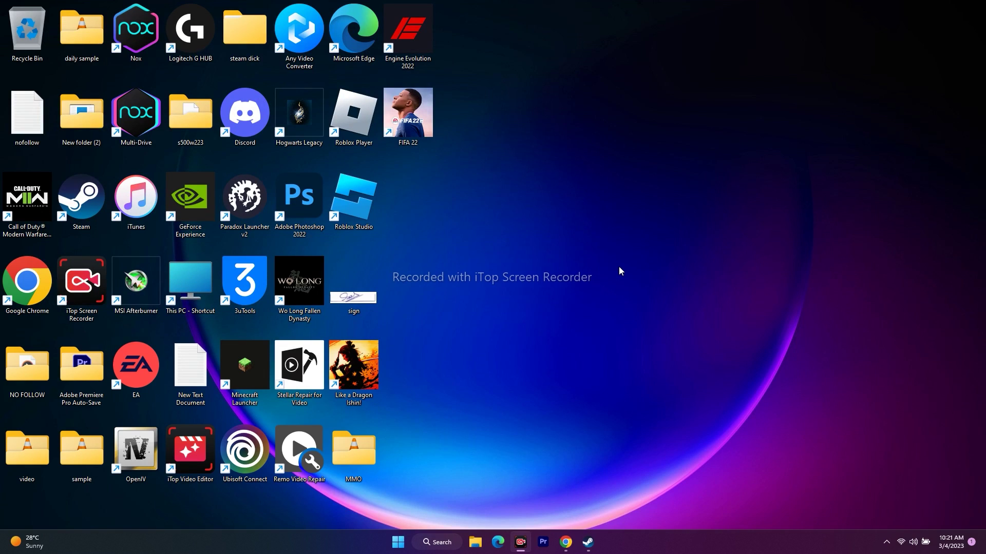
# Bring Wo Long: Fallen Dynasty's properties up on the Updates section in Steam.
pyautogui.click(588, 540)
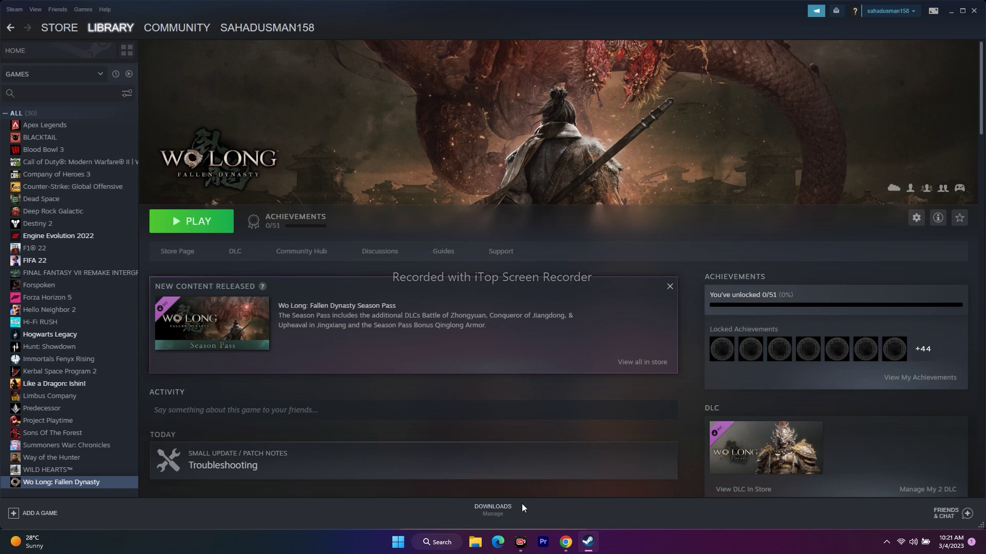
pyautogui.rightClick(94, 489)
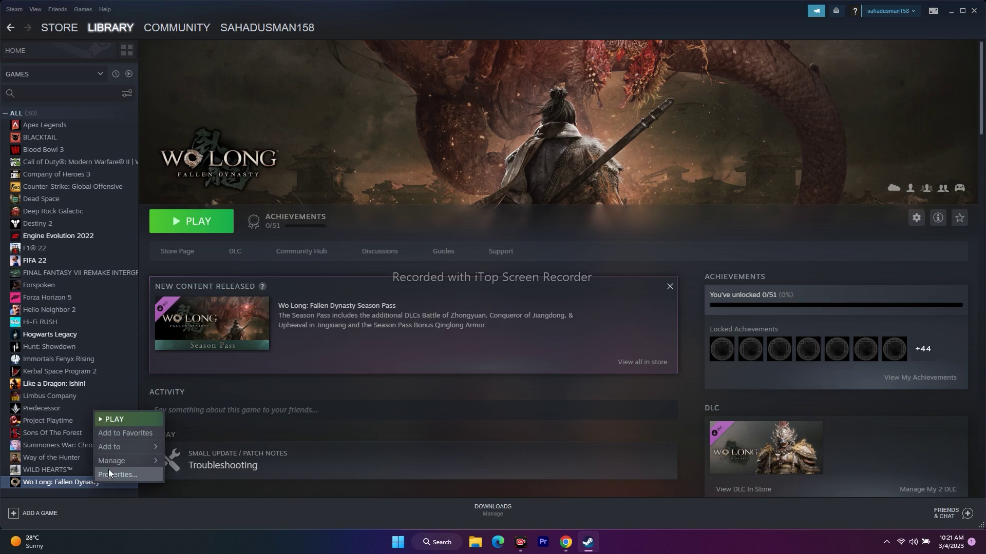
pyautogui.click(118, 474)
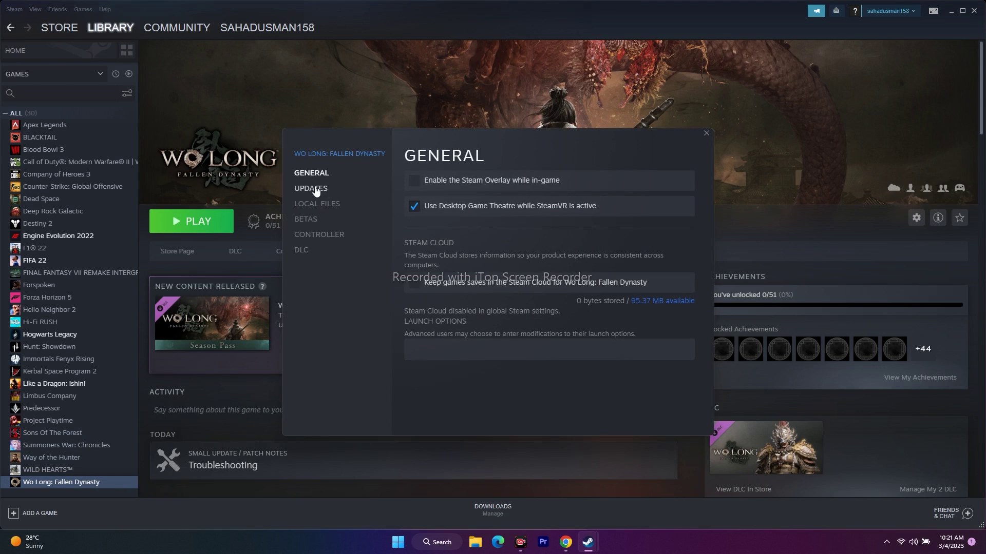
pyautogui.click(315, 191)
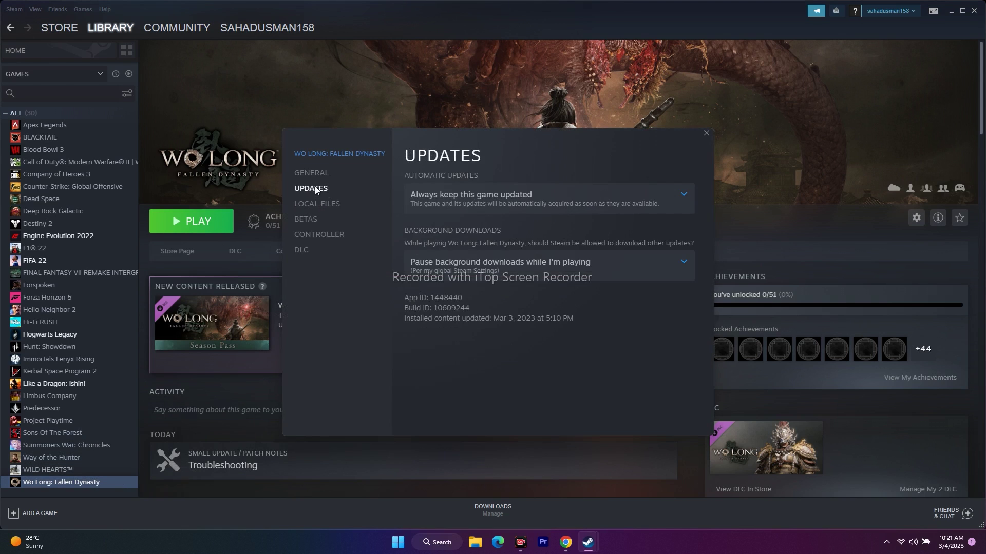
# Set automatic updates to 'Always keep this game updated' and close the properties.
pyautogui.click(455, 196)
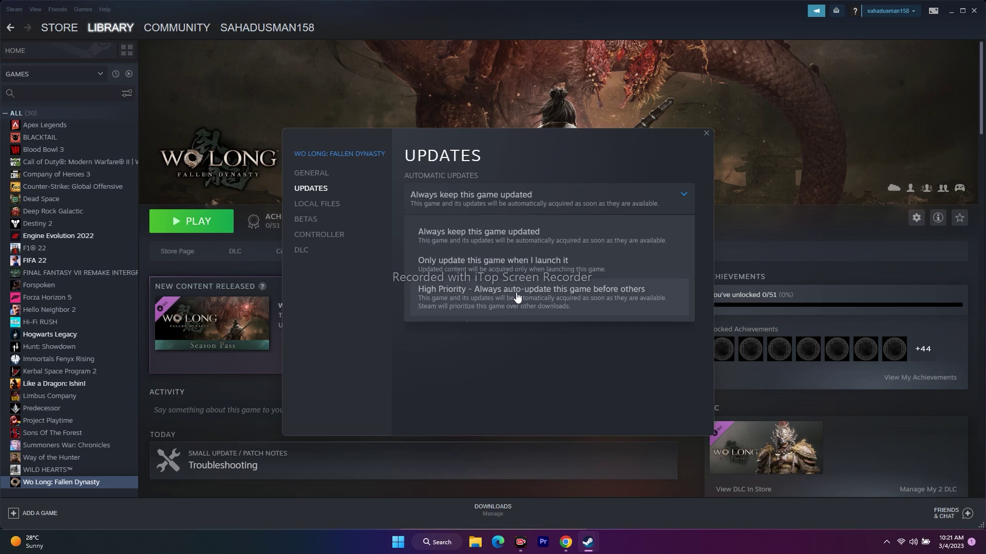
pyautogui.click(564, 235)
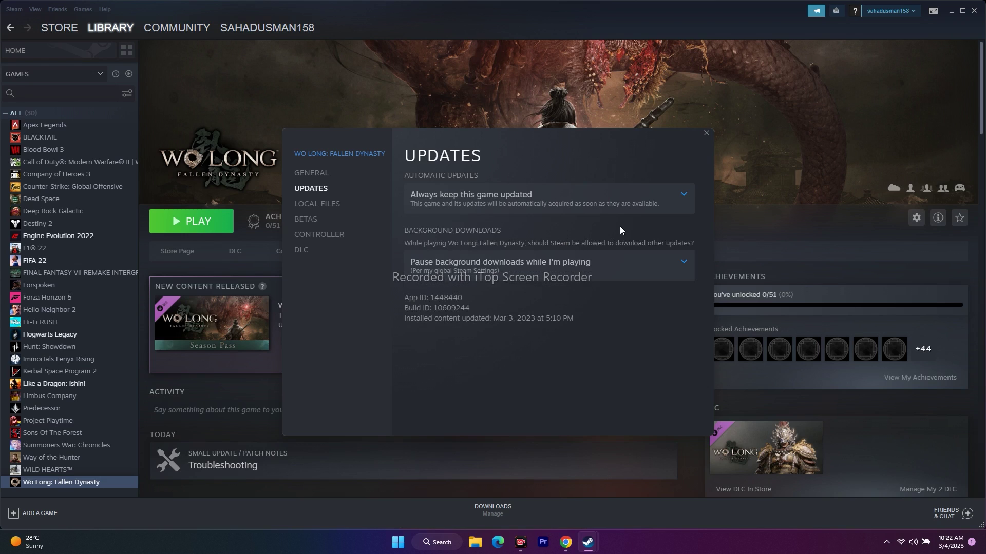
pyautogui.click(705, 135)
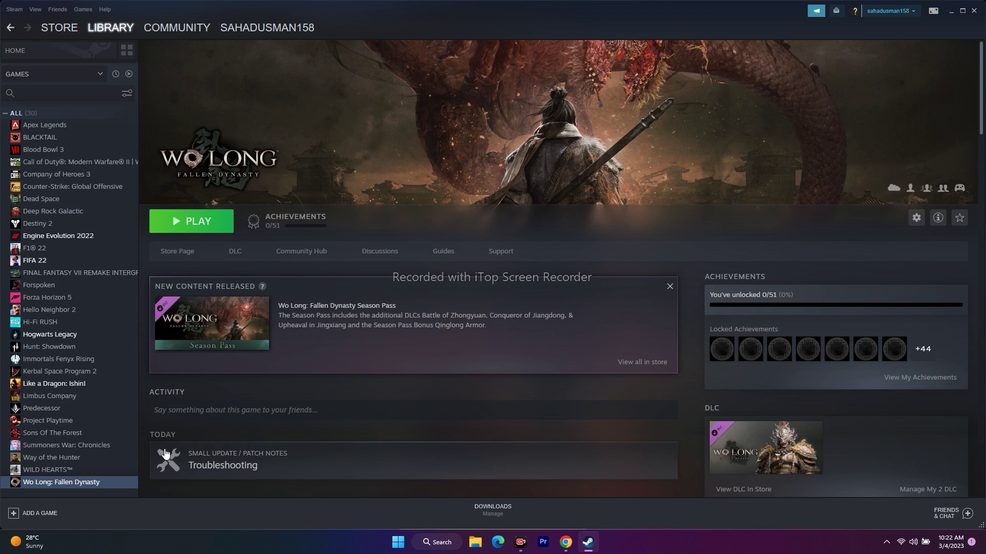
pyautogui.rightClick(94, 483)
pyautogui.click(116, 475)
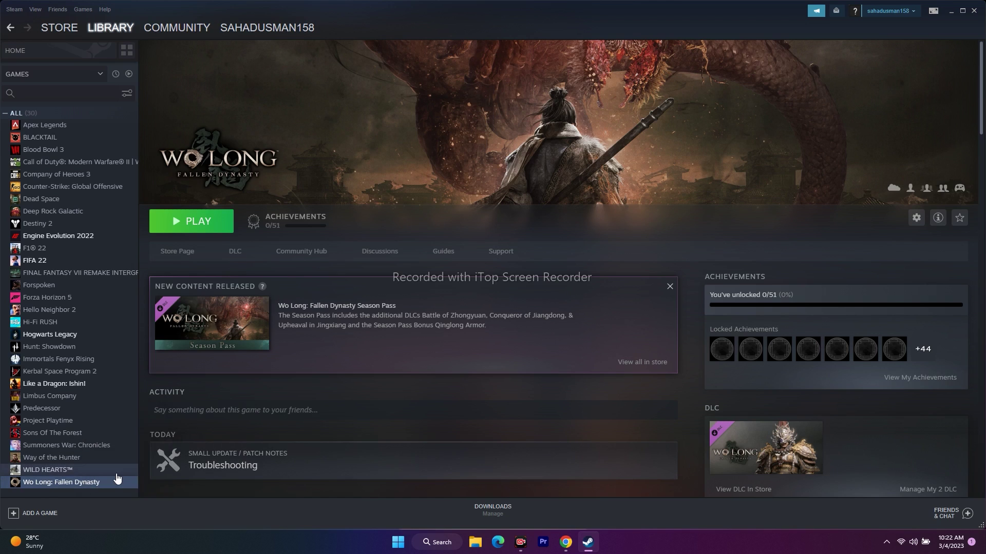
pyautogui.click(327, 208)
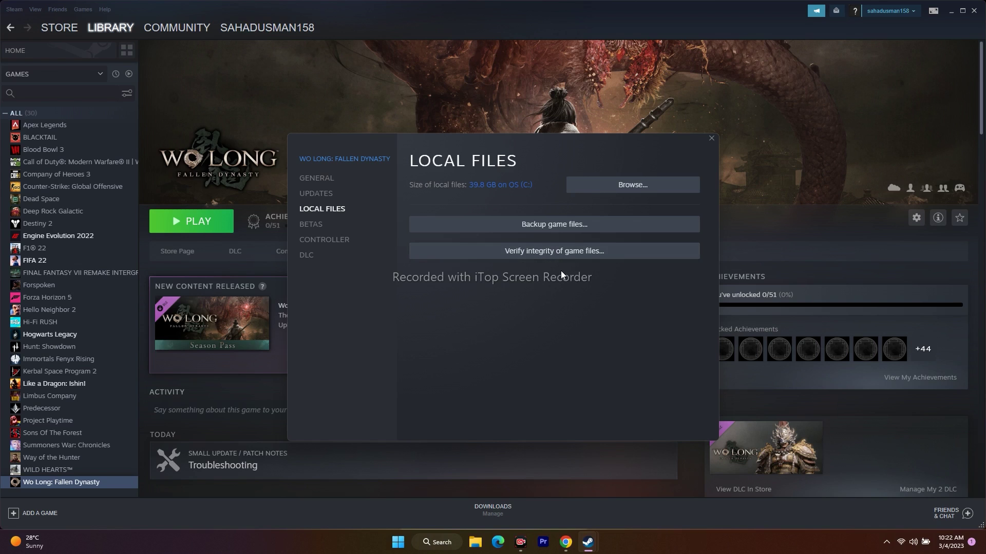
pyautogui.press('super+d')
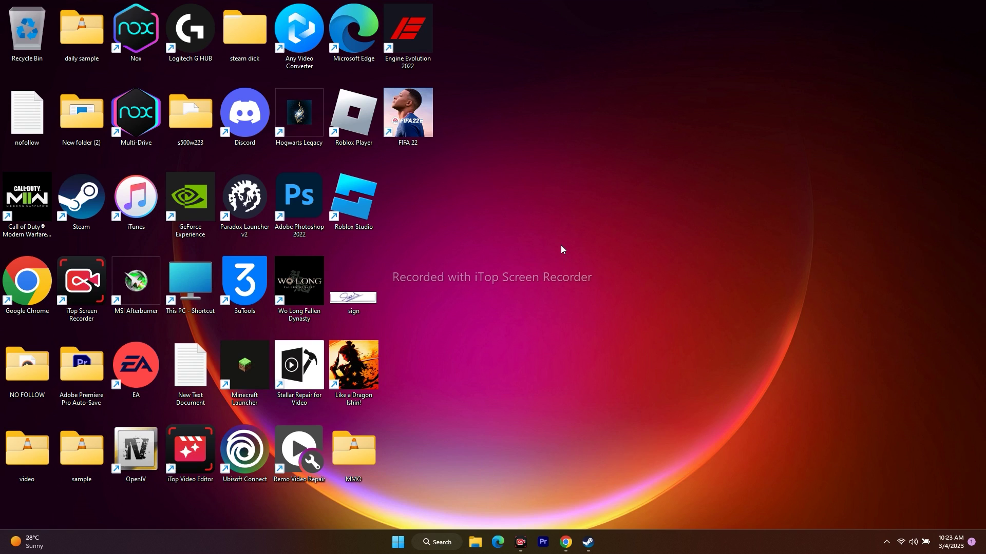
pyautogui.click(587, 542)
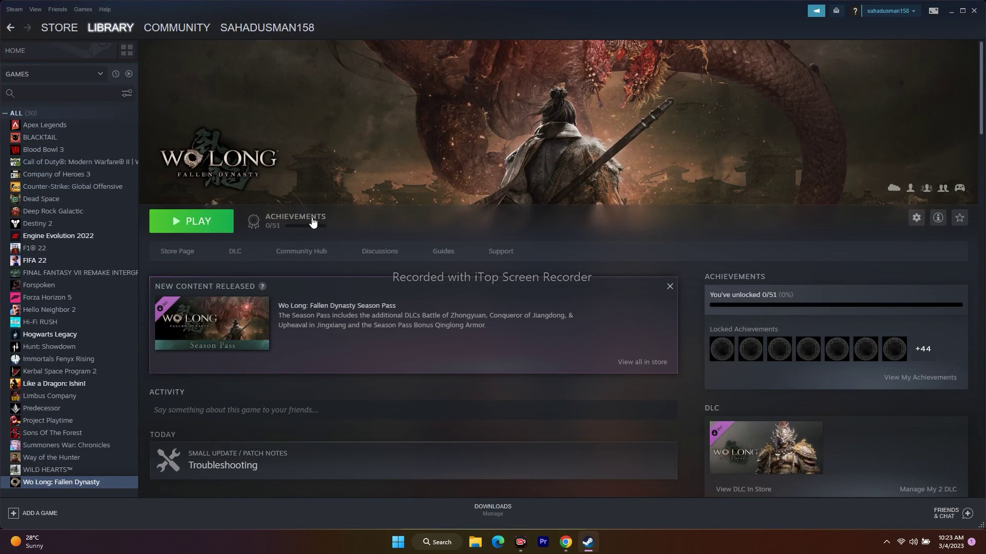